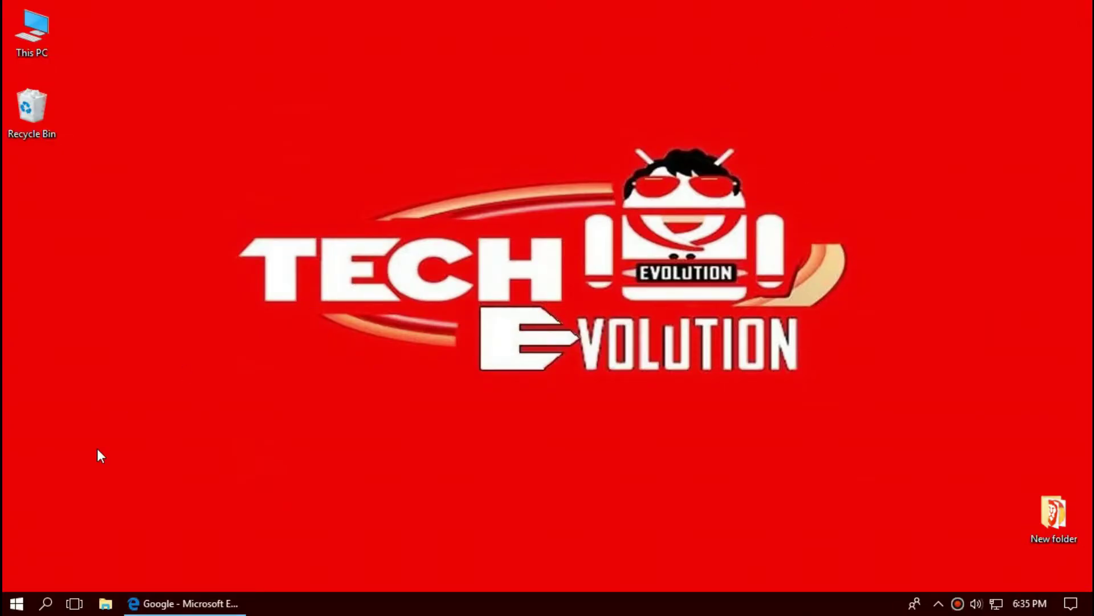
- Search Google for msvcp140.dll and open the DLL-files.com result
{"action": "left_click", "coordinate": [177, 603]}
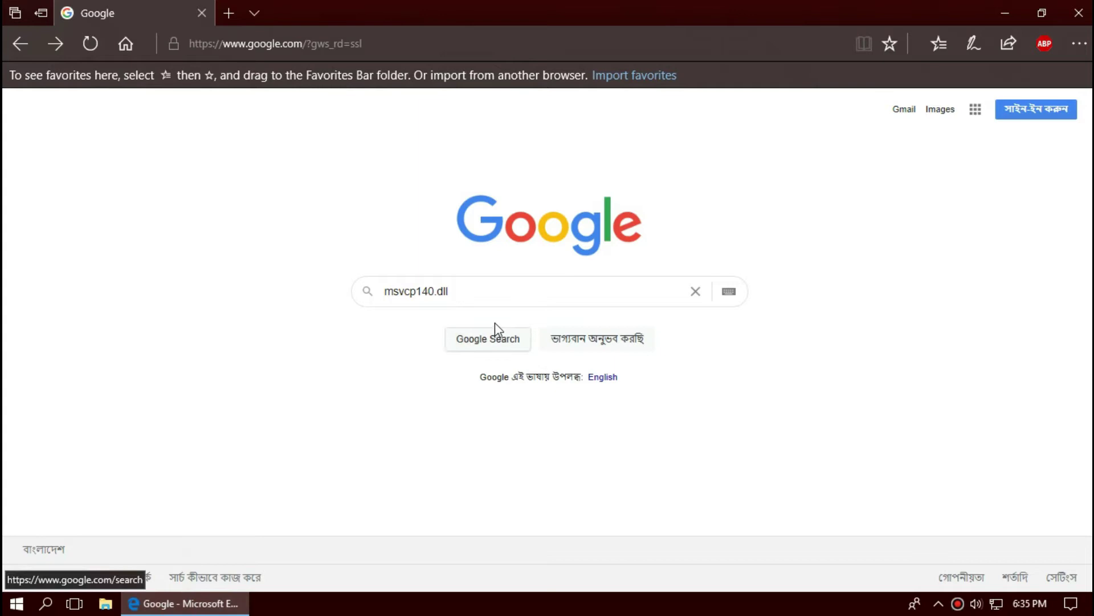
{"action": "left_click", "coordinate": [494, 290]}
{"action": "key", "text": "Return"}
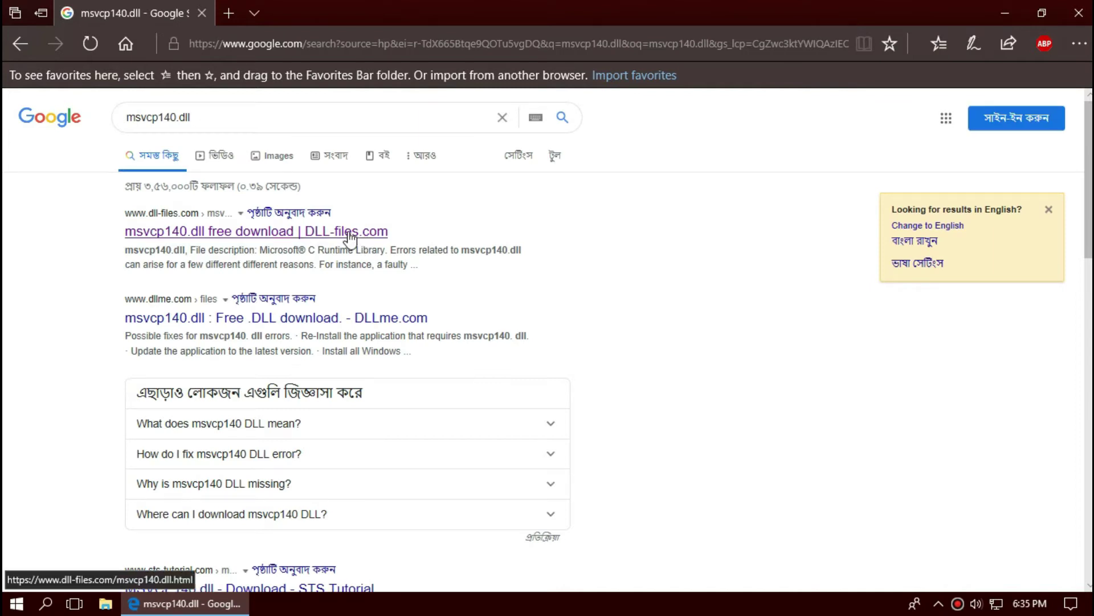
{"action": "left_click", "coordinate": [348, 231]}
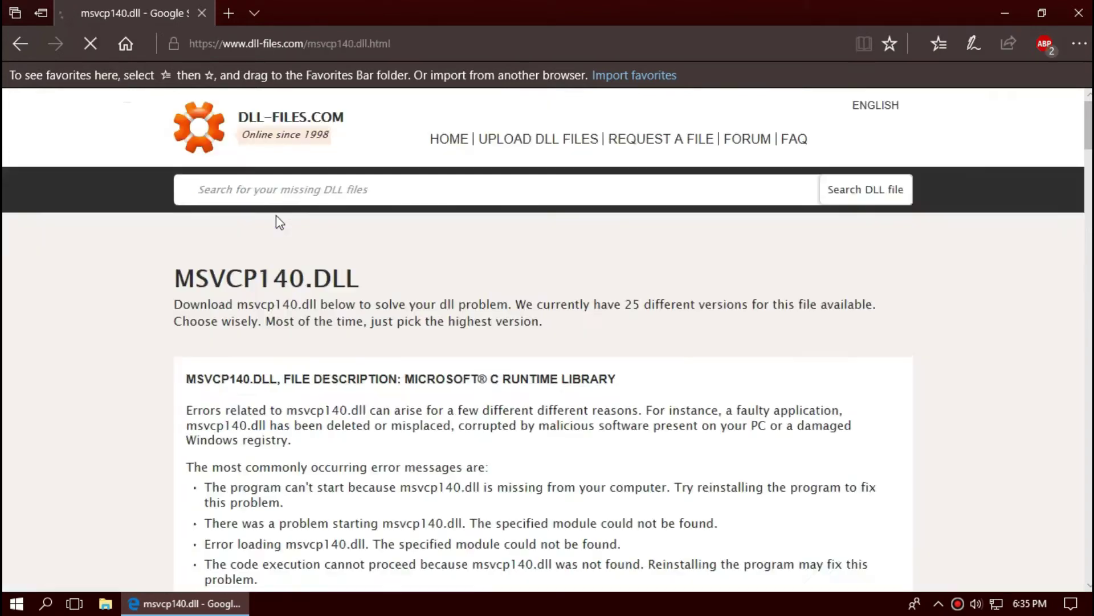
- Highlight the details of the 64-bit msvcp140.dll version 14.26.28804.1 in the versions list
{"action": "left_click", "coordinate": [354, 37]}
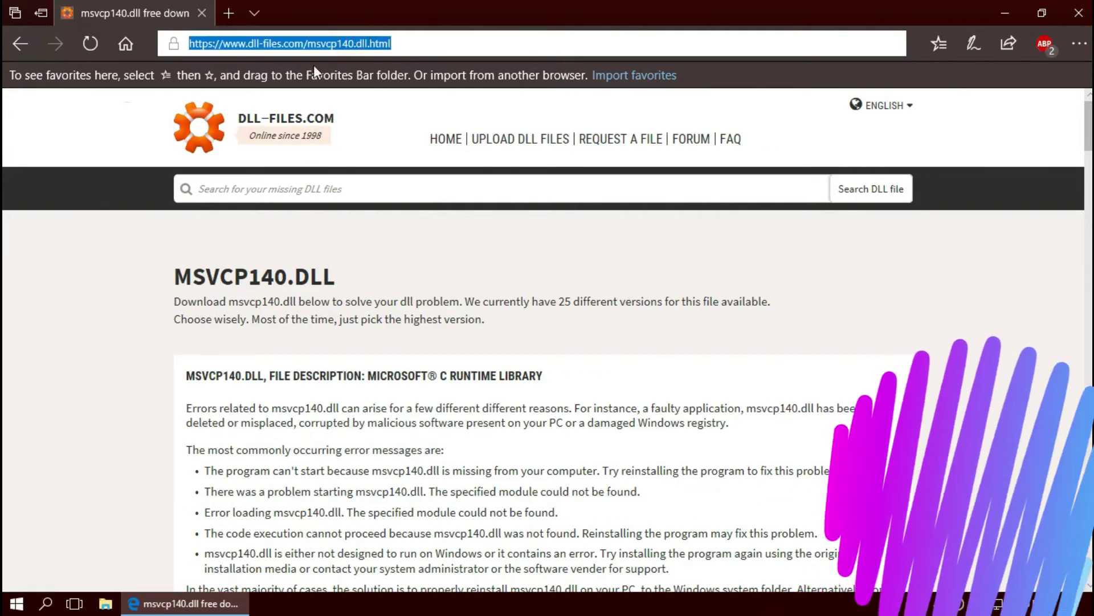
{"action": "scroll", "coordinate": [608, 362], "scroll_direction": "down", "scroll_amount": 8}
{"action": "scroll", "coordinate": [608, 362], "scroll_direction": "down", "scroll_amount": 2}
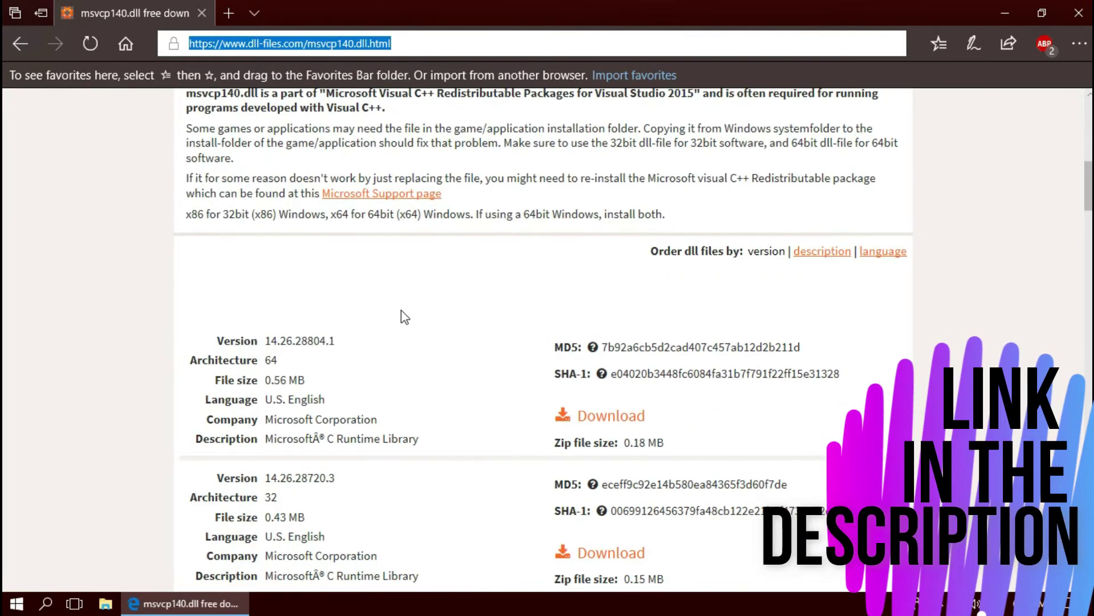
{"action": "left_click_drag", "start_coordinate": [292, 360], "coordinate": [227, 365]}
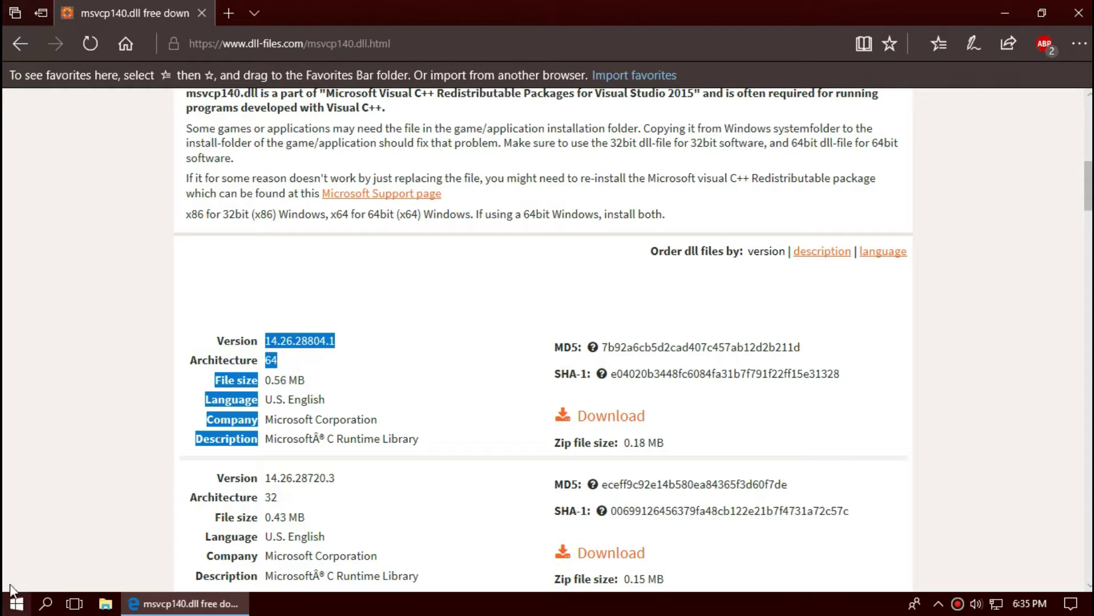
{"action": "left_click", "coordinate": [16, 603]}
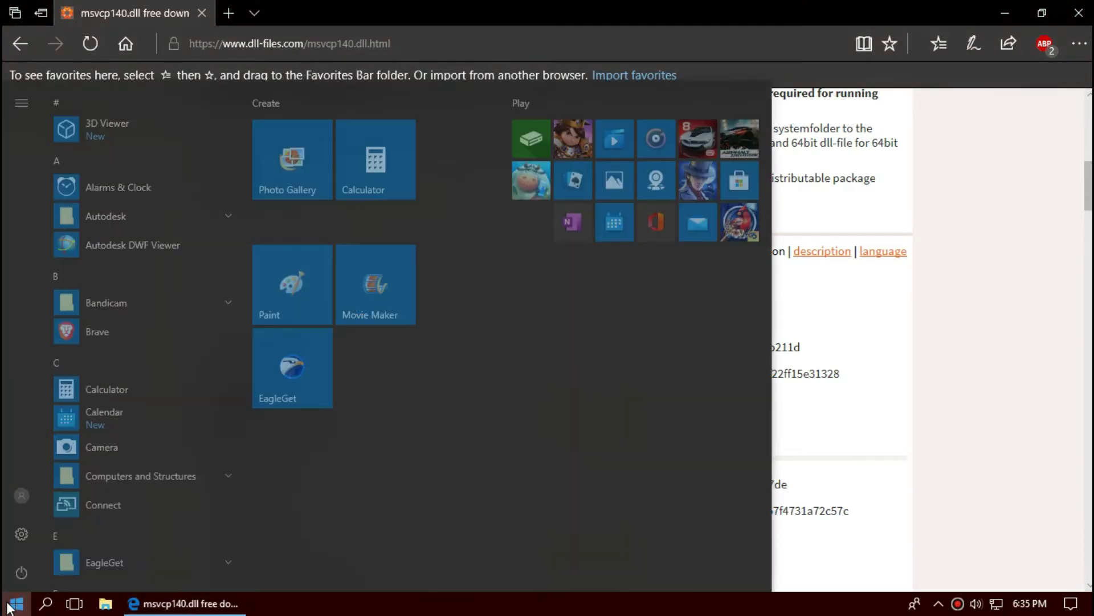
{"action": "left_click", "coordinate": [15, 603]}
{"action": "type", "text": "syst"}
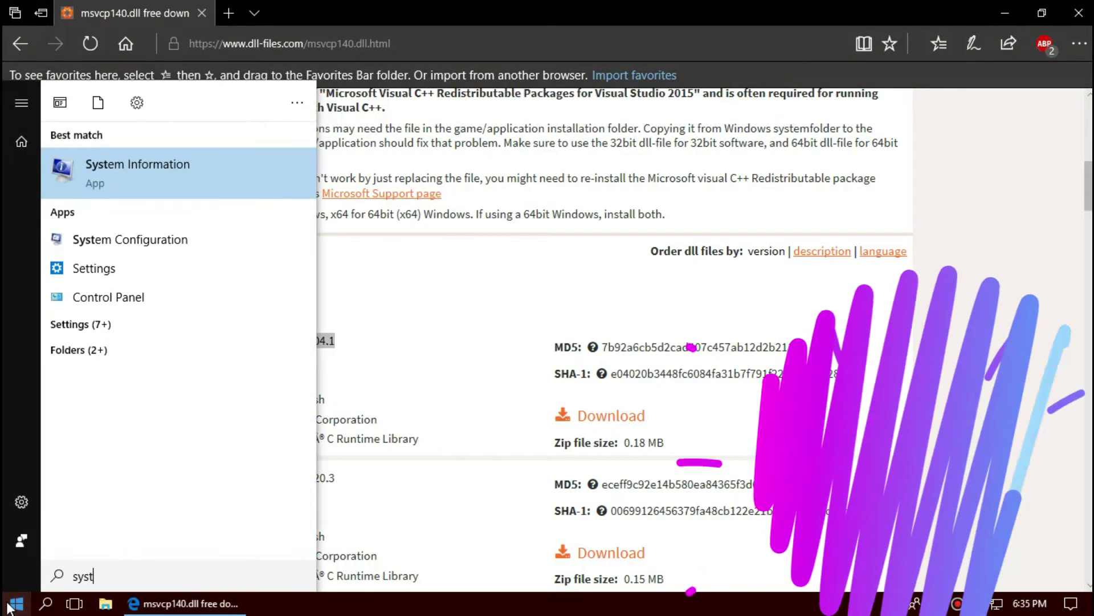
{"action": "key", "text": "Return"}
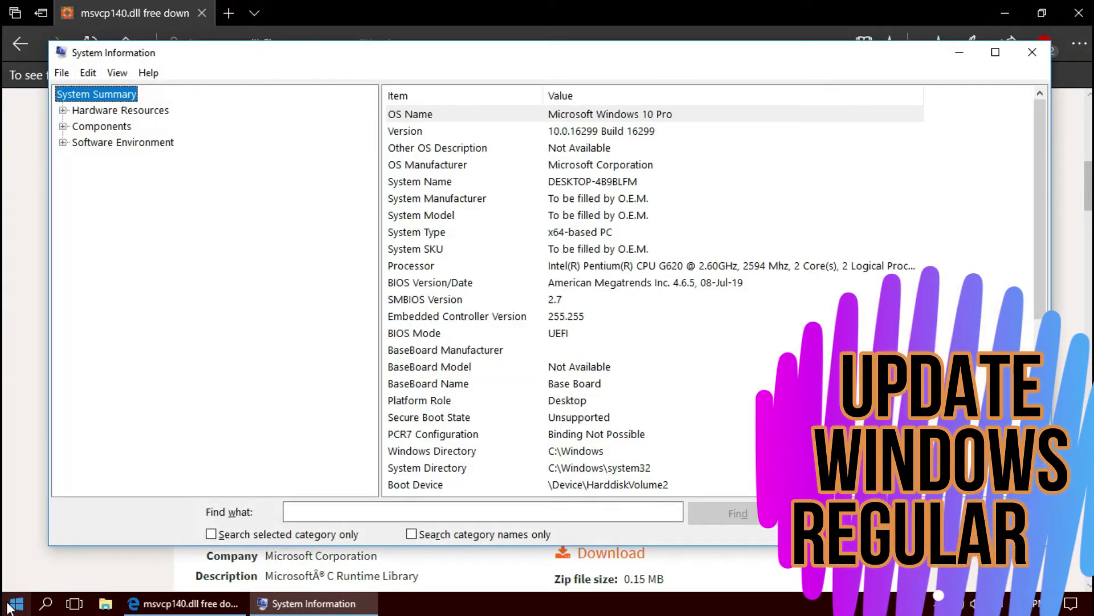
{"action": "scroll", "coordinate": [706, 194], "scroll_direction": "down", "scroll_amount": 1}
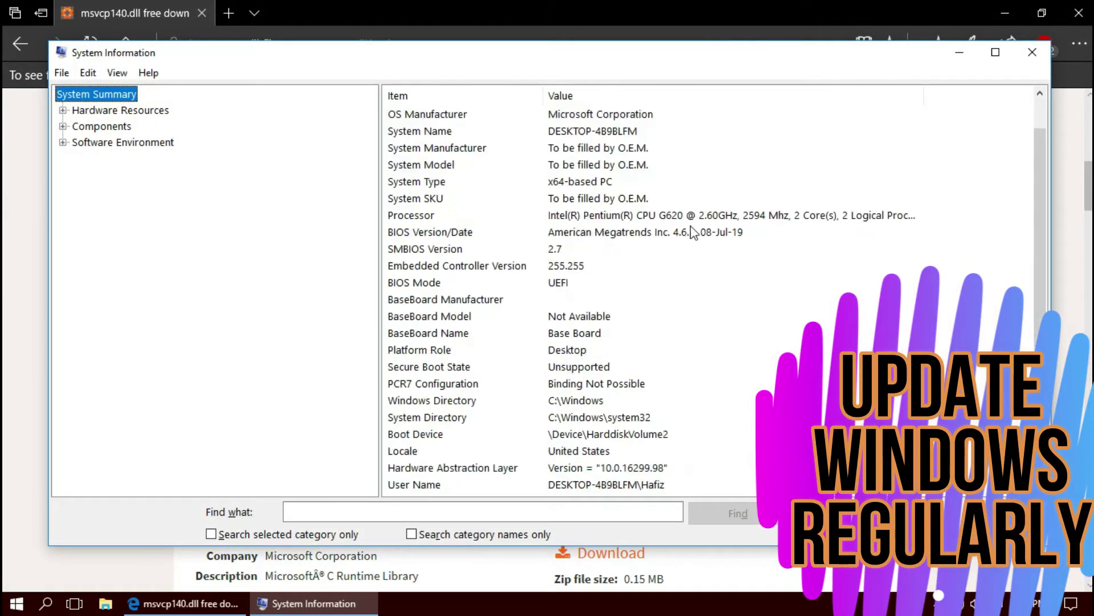
{"action": "left_click", "coordinate": [577, 184]}
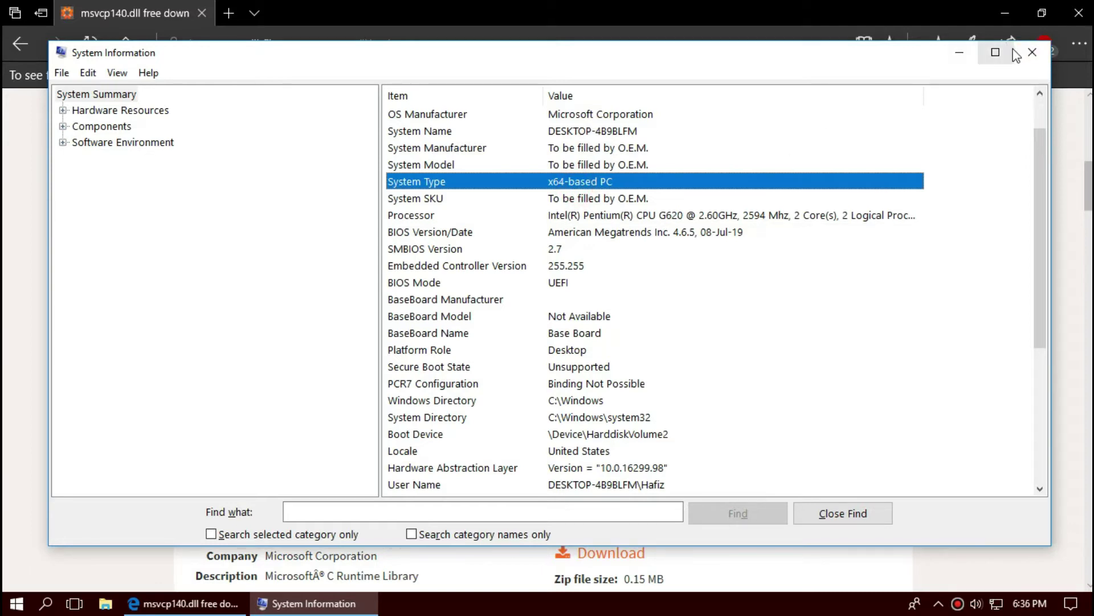
{"action": "left_click", "coordinate": [1031, 53]}
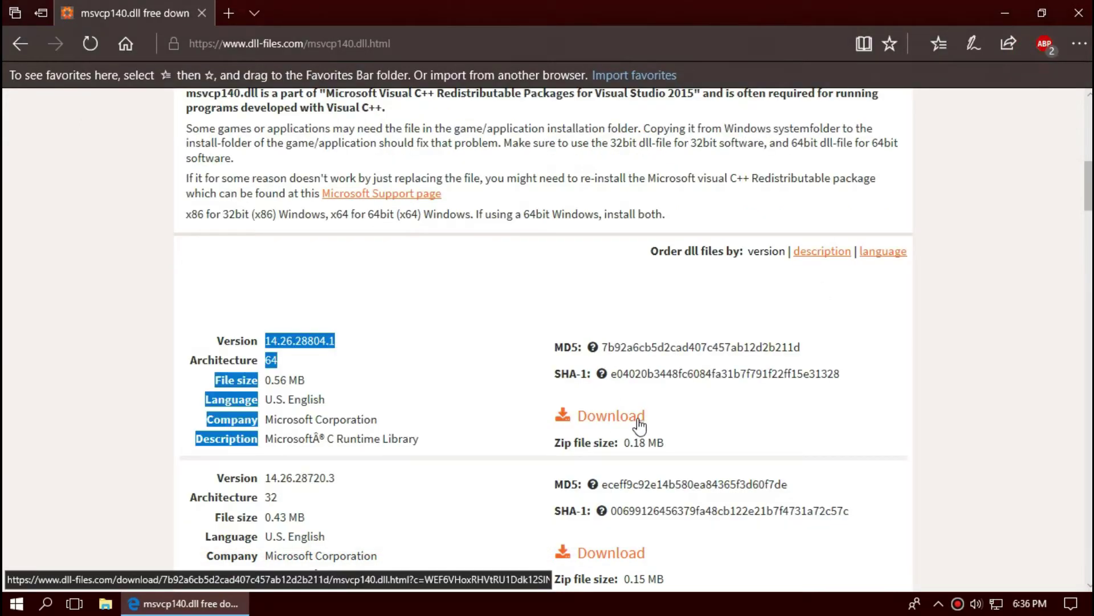
- Download msvcp140.zip for the 64-bit version and open it in WinRAR when finished
{"action": "left_click", "coordinate": [628, 425]}
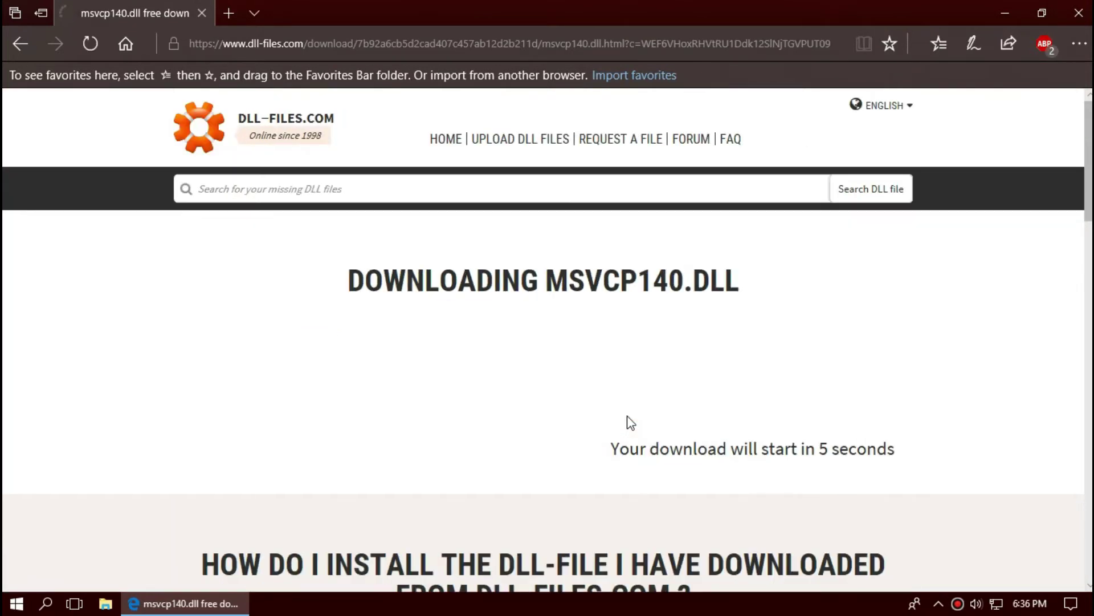
{"action": "scroll", "coordinate": [631, 423], "scroll_direction": "down", "scroll_amount": 6}
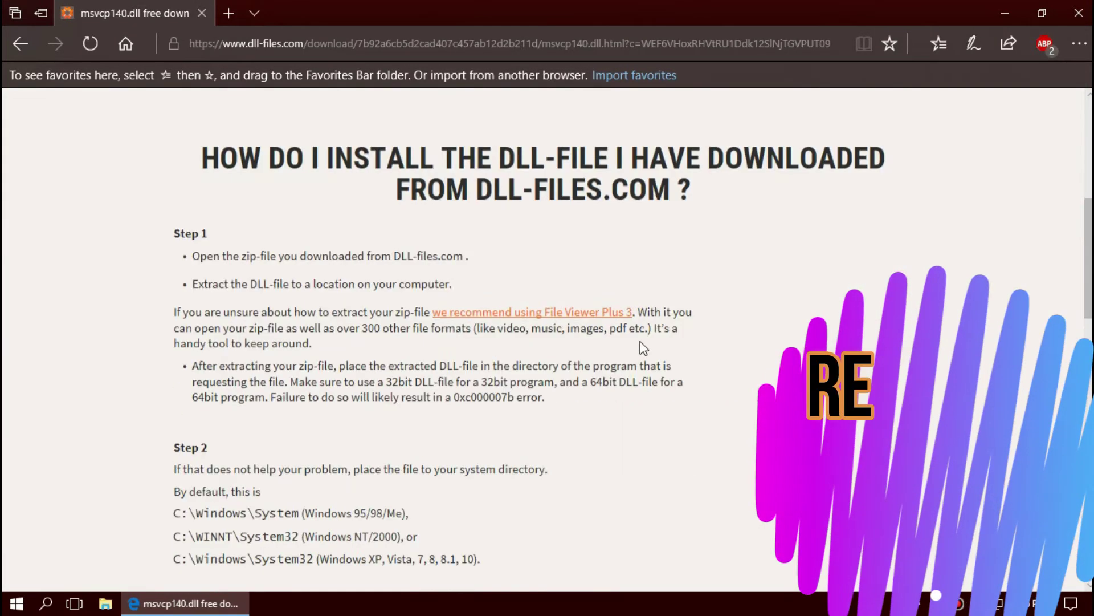
{"action": "scroll", "coordinate": [644, 347], "scroll_direction": "down", "scroll_amount": 3}
{"action": "scroll", "coordinate": [651, 317], "scroll_direction": "down", "scroll_amount": 6}
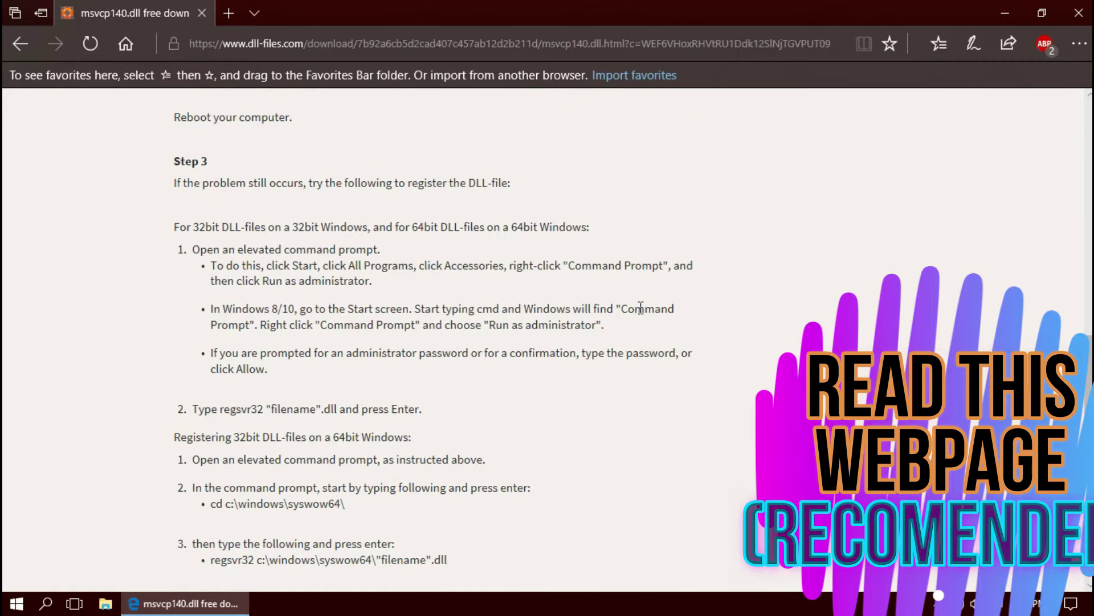
{"action": "scroll", "coordinate": [606, 341], "scroll_direction": "down", "scroll_amount": 1}
{"action": "scroll", "coordinate": [558, 324], "scroll_direction": "up", "scroll_amount": 1}
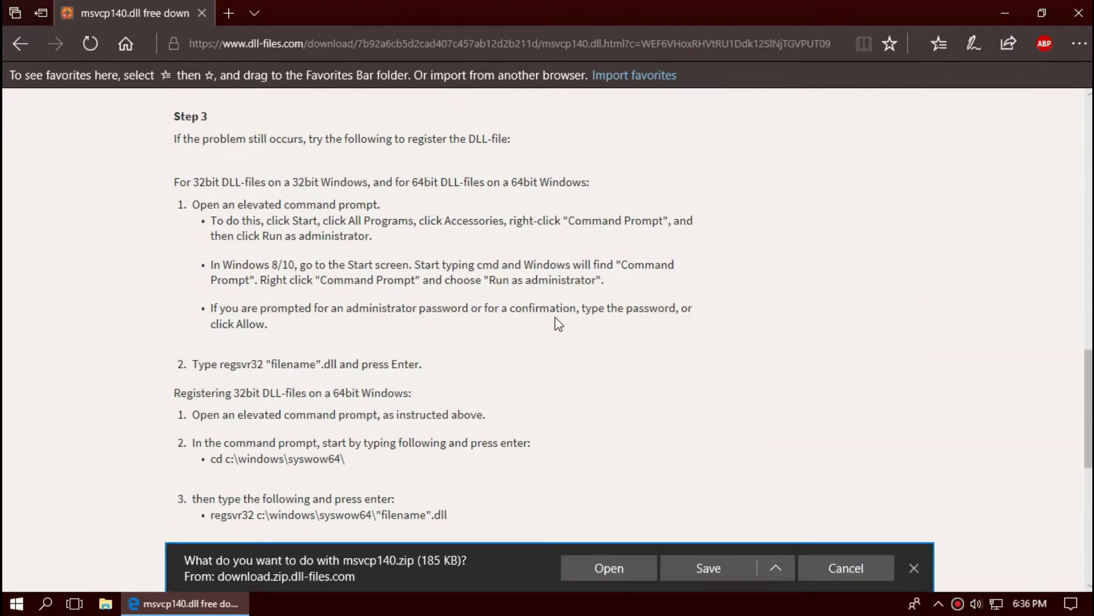
{"action": "left_click", "coordinate": [610, 565]}
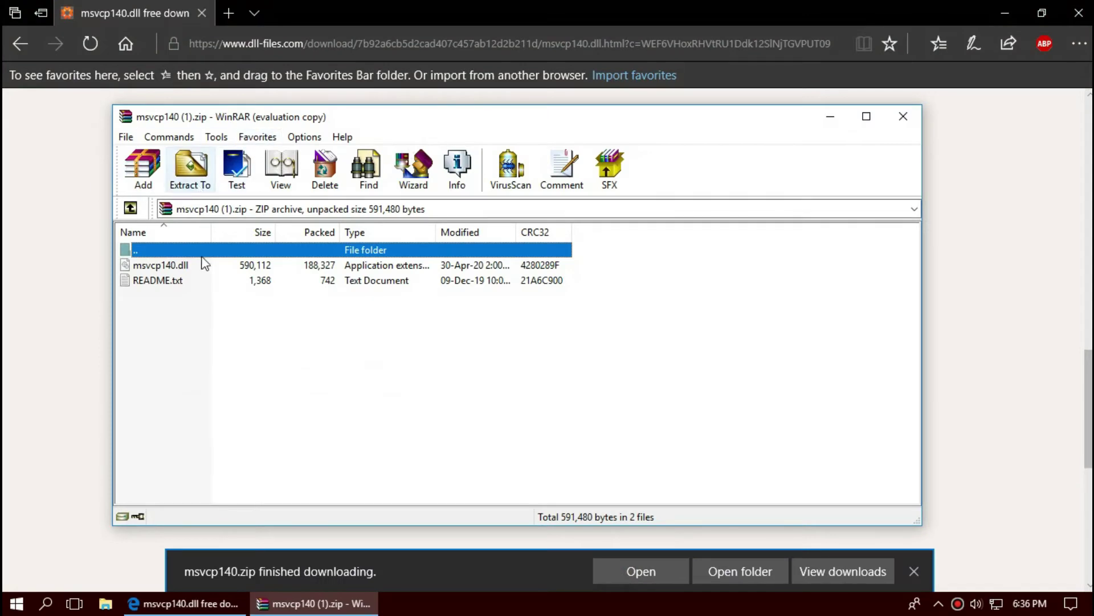
- Select msvcp140.dll inside the msvcp140 (1).zip archive in WinRAR
{"action": "left_click", "coordinate": [205, 264]}
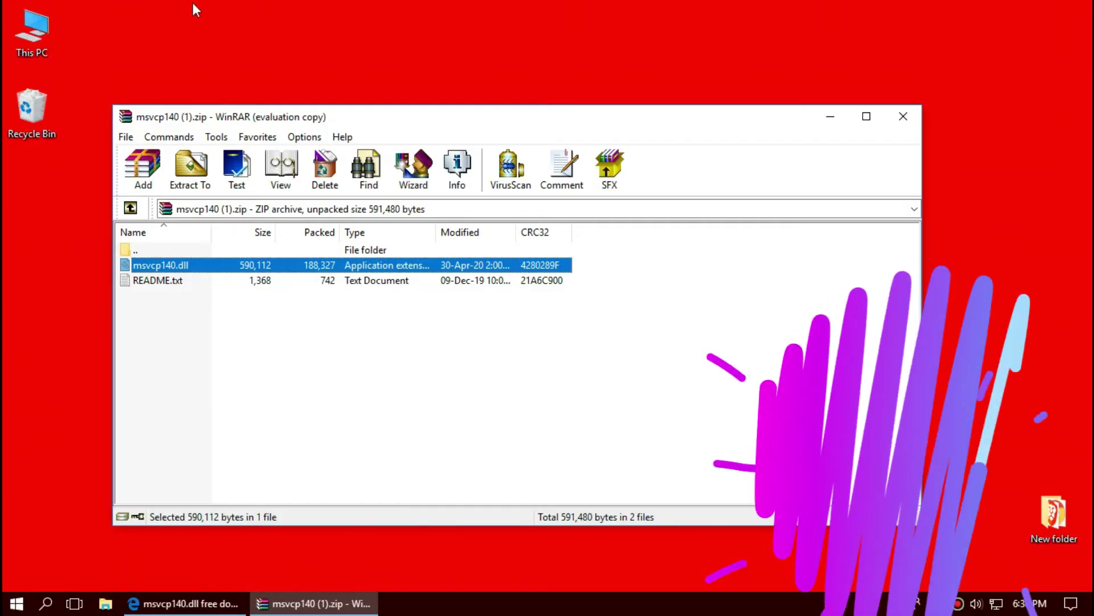
- Browse from This PC through New Volume (C:) and Windows to the System32 folder
{"action": "double_click", "coordinate": [30, 38]}
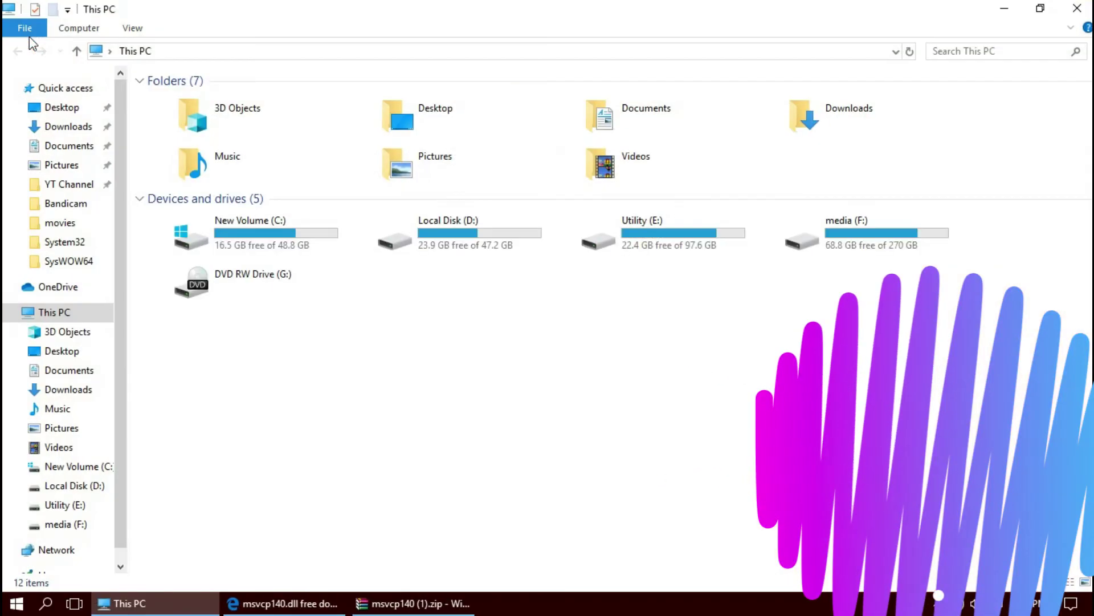
{"action": "double_click", "coordinate": [255, 238]}
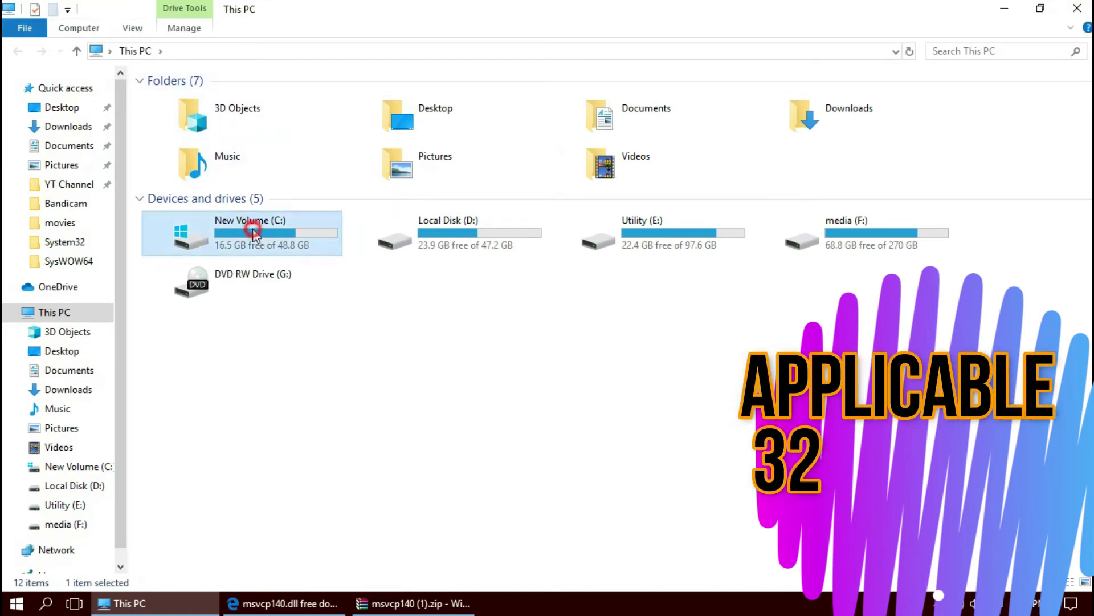
{"action": "left_click", "coordinate": [192, 200]}
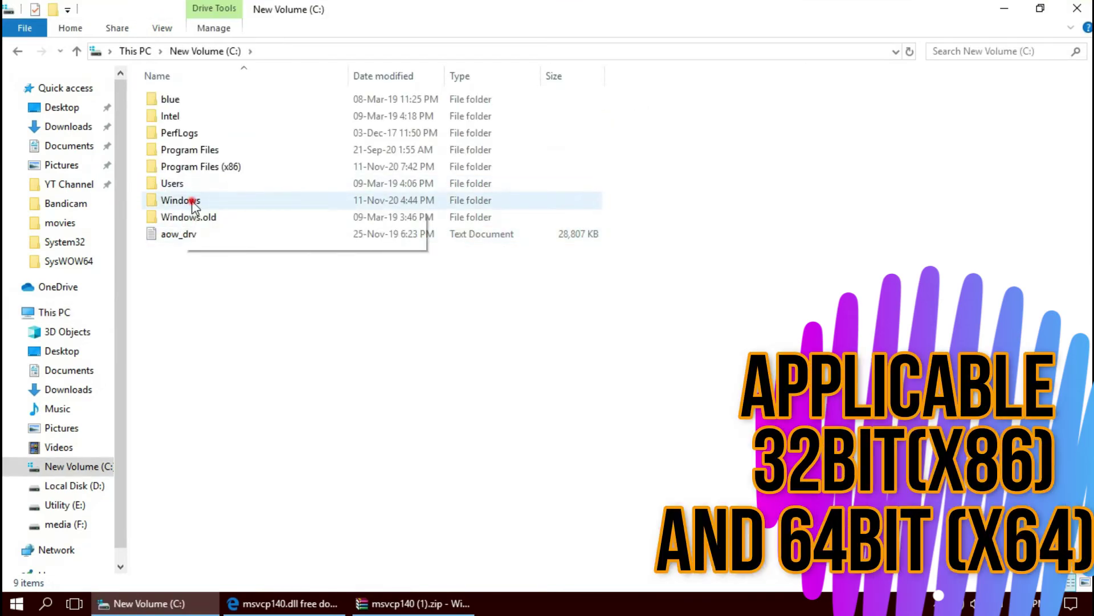
{"action": "double_click", "coordinate": [192, 200]}
{"action": "scroll", "coordinate": [342, 379], "scroll_direction": "down", "scroll_amount": 9}
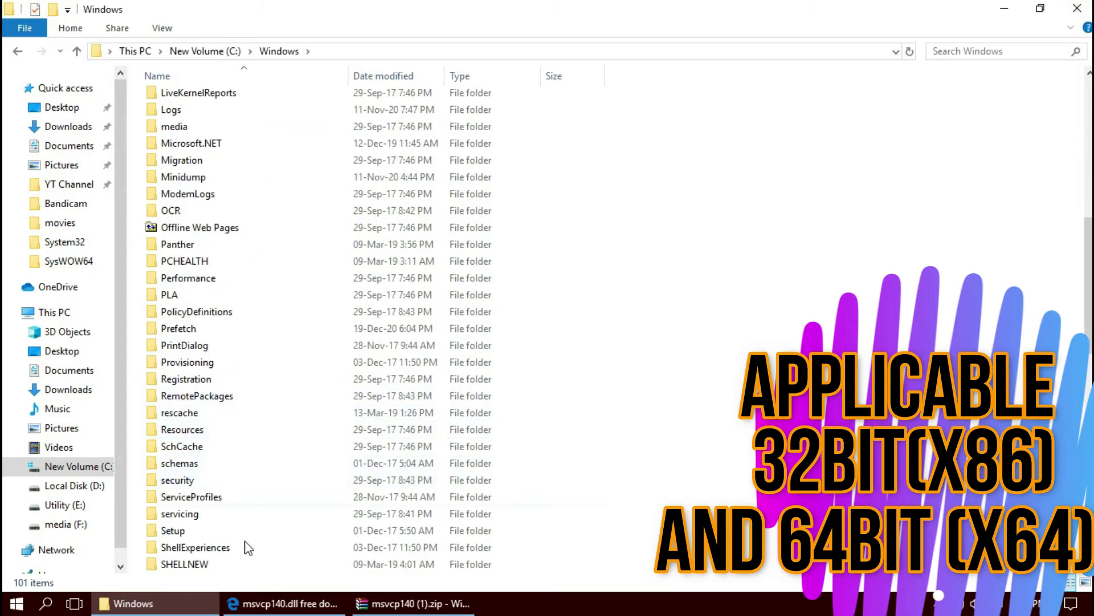
{"action": "scroll", "coordinate": [253, 530], "scroll_direction": "down", "scroll_amount": 5}
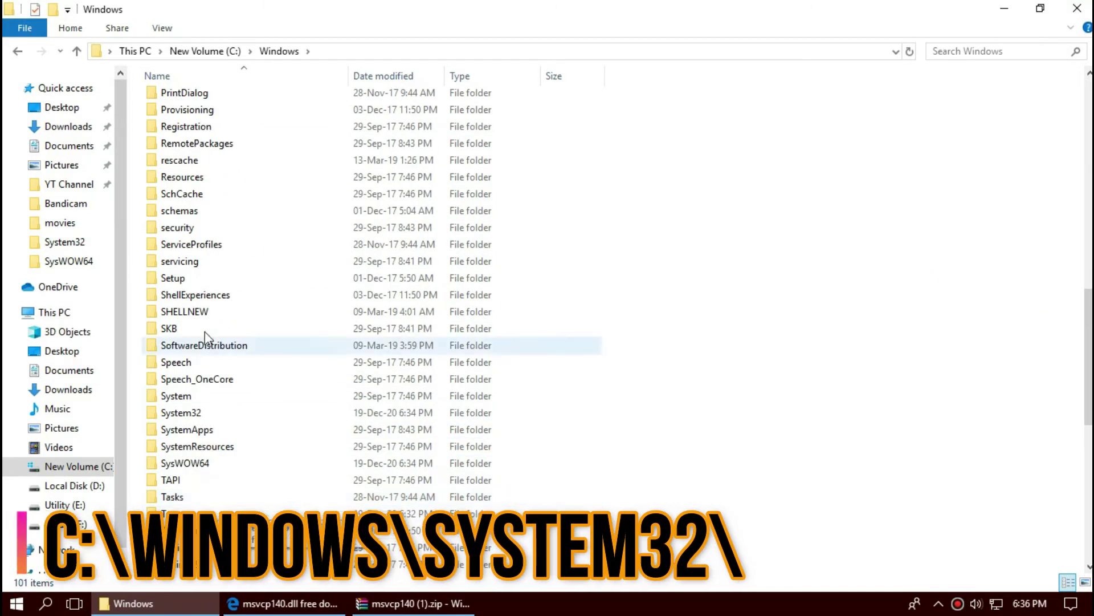
{"action": "double_click", "coordinate": [207, 414]}
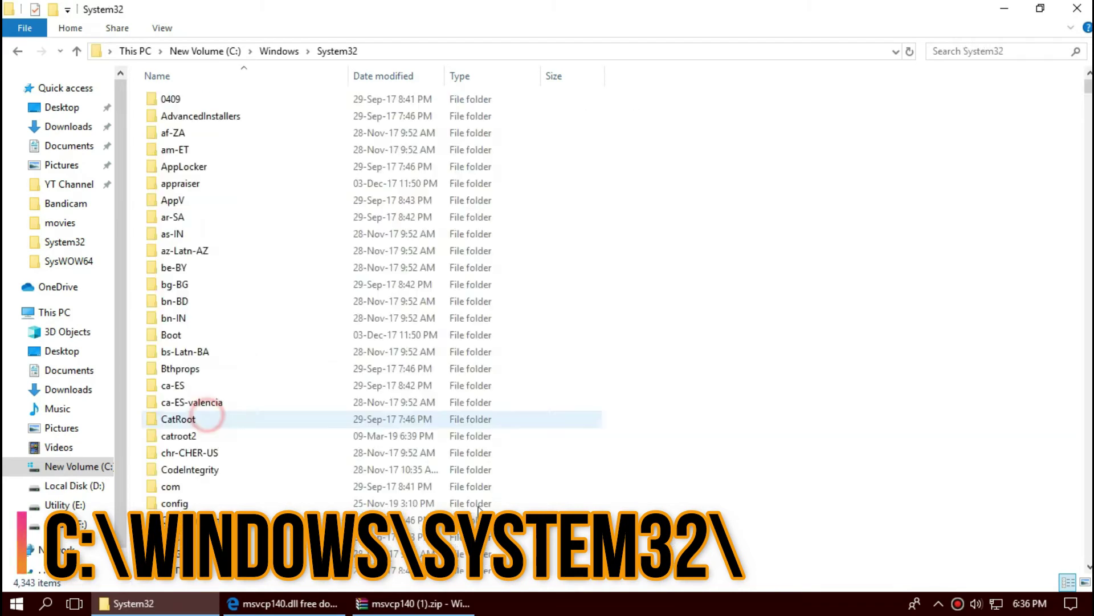
- Drag msvcp140.dll from the archive into System32, replacing the old copy with administrator permission
{"action": "left_click", "coordinate": [420, 605]}
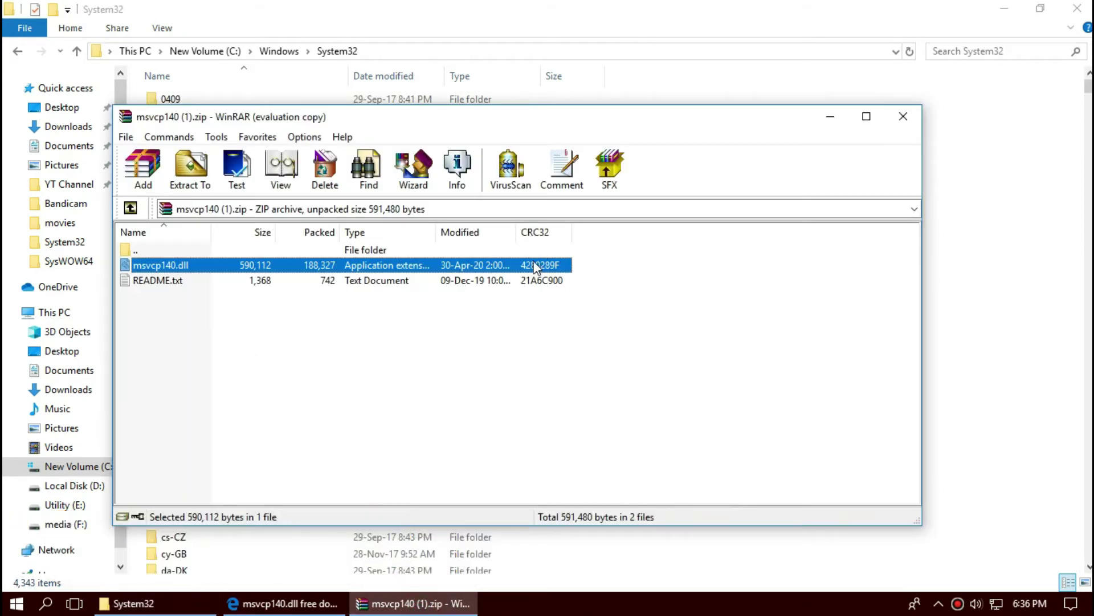
{"action": "left_click_drag", "start_coordinate": [997, 273], "coordinate": [975, 259]}
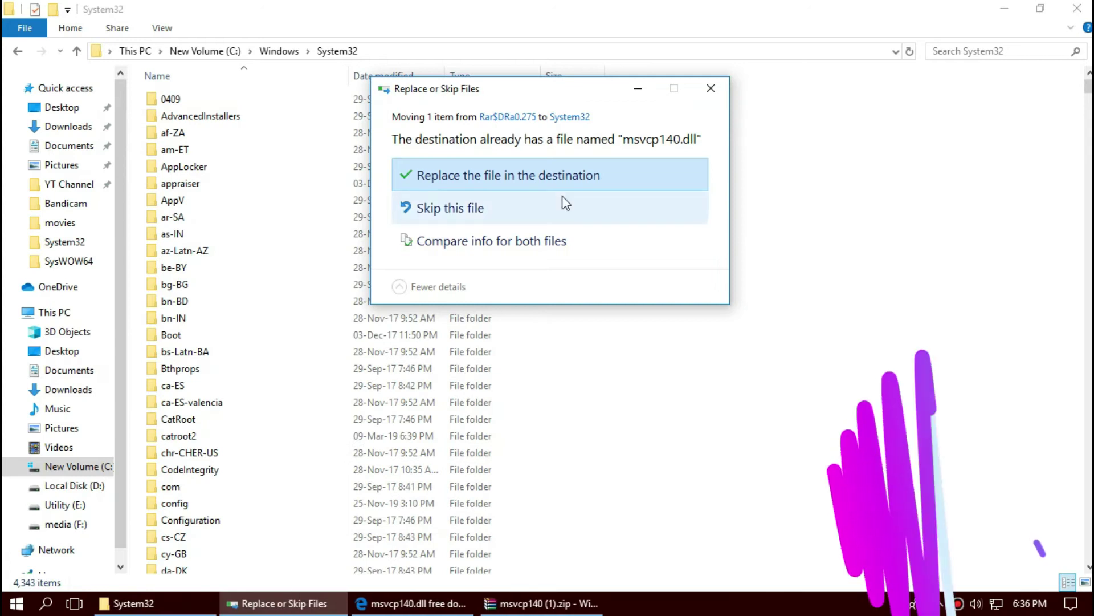
{"action": "left_click", "coordinate": [474, 171]}
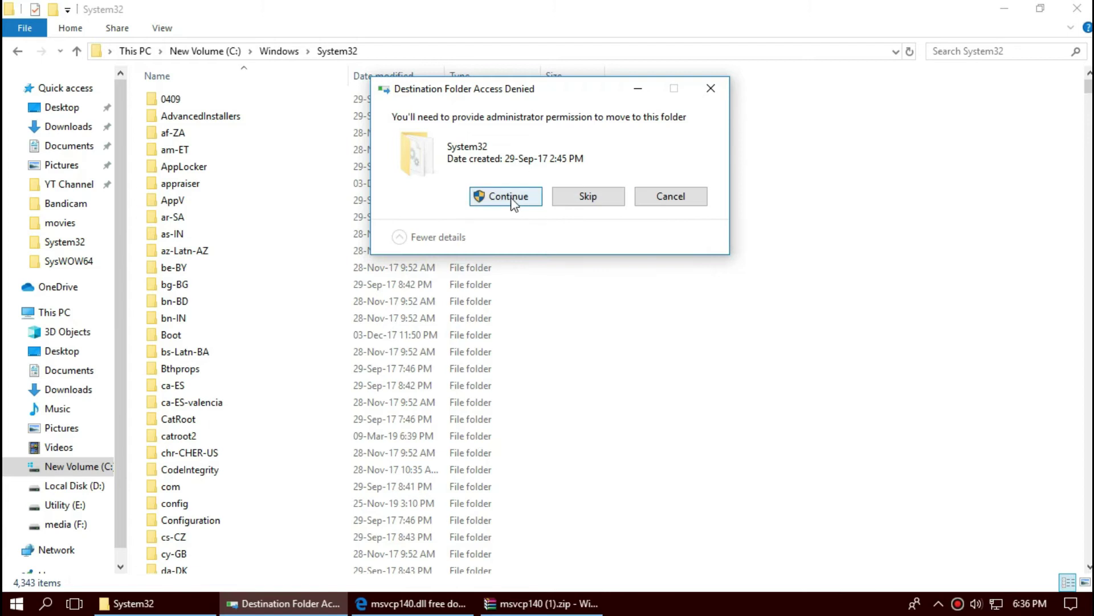
{"action": "left_click", "coordinate": [510, 197]}
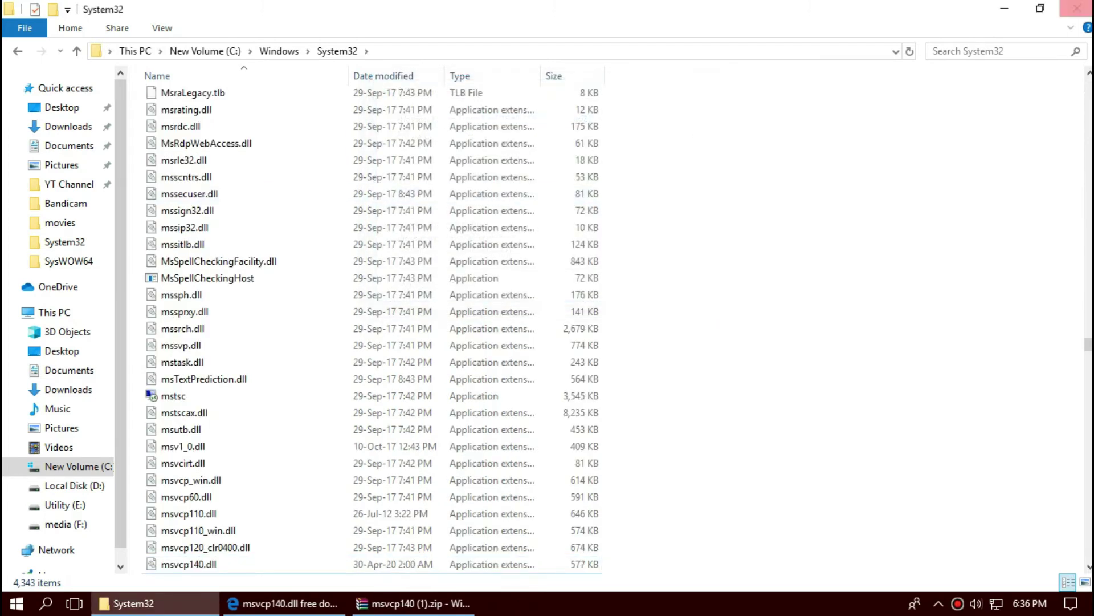
- Search System32 for msvcp140 to confirm the DLL is there
{"action": "left_click", "coordinate": [984, 47]}
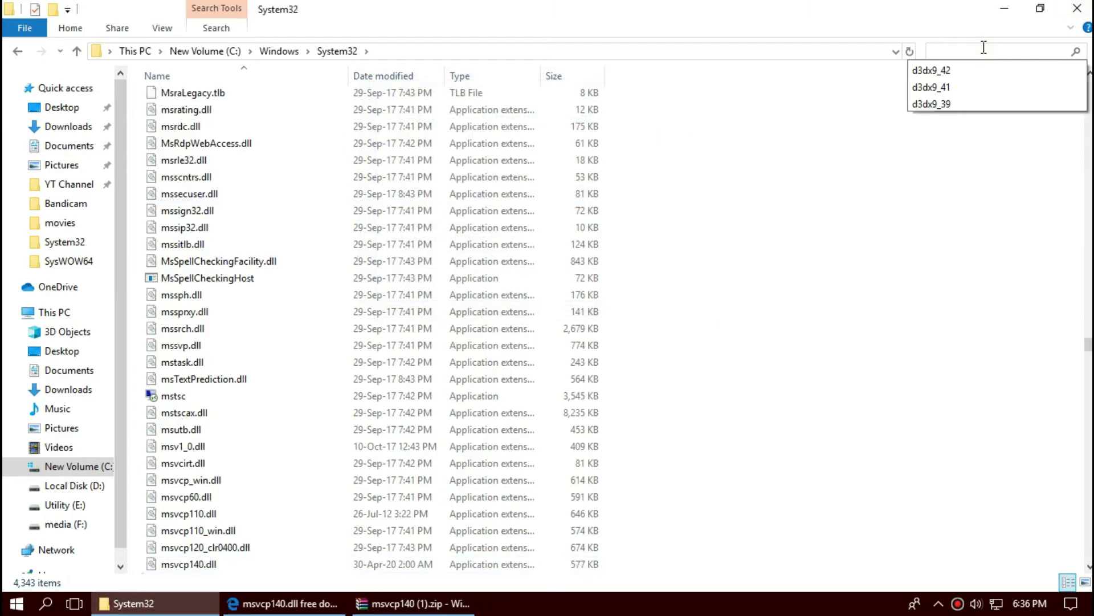
{"action": "type", "text": "msvc"}
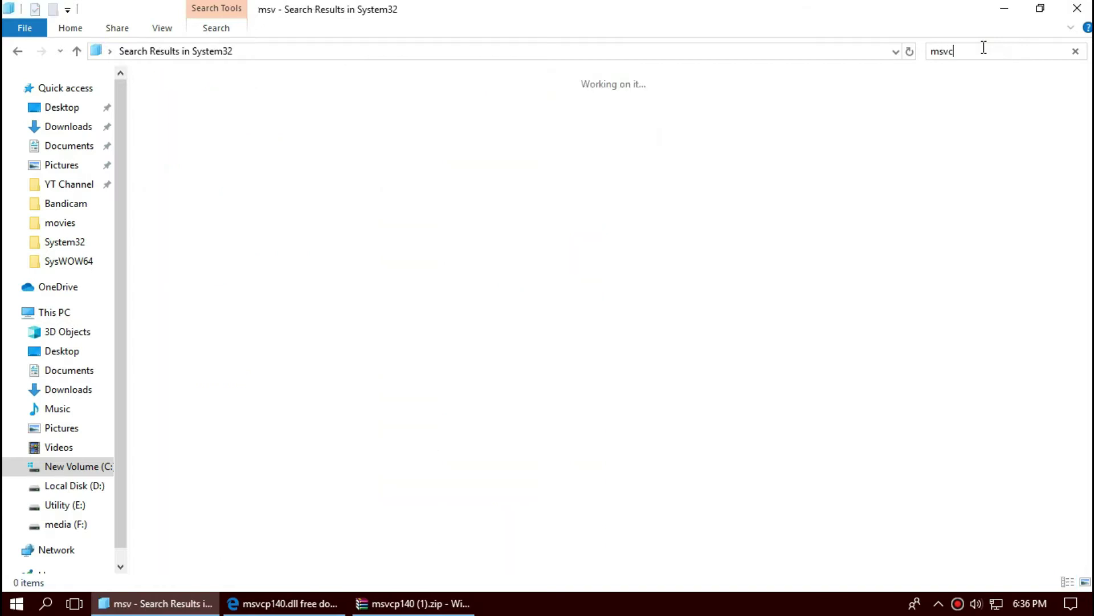
{"action": "type", "text": "p14"}
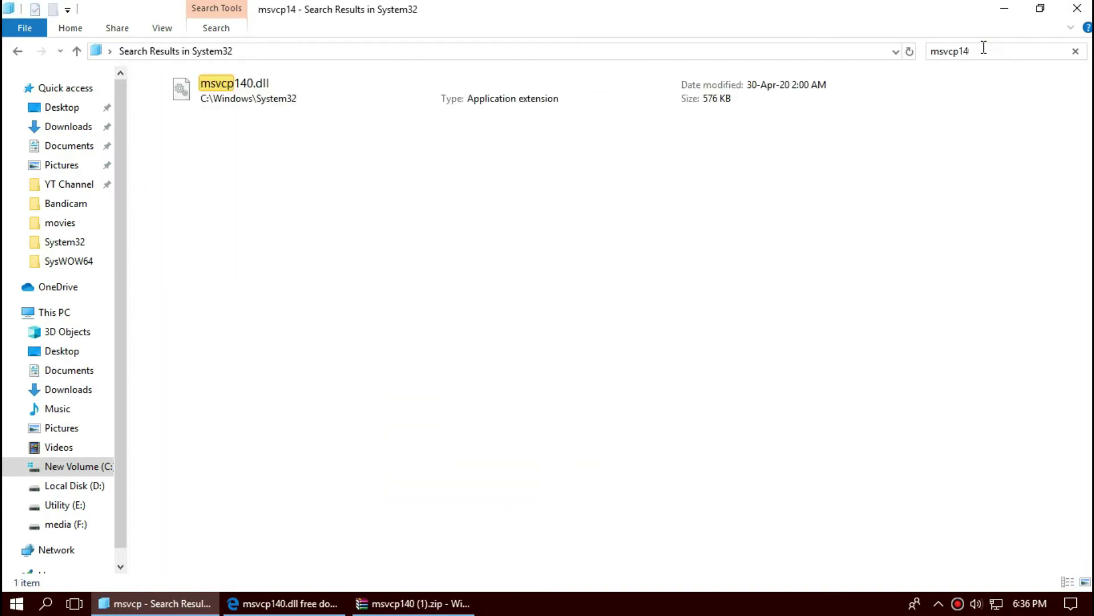
{"action": "type", "text": "0"}
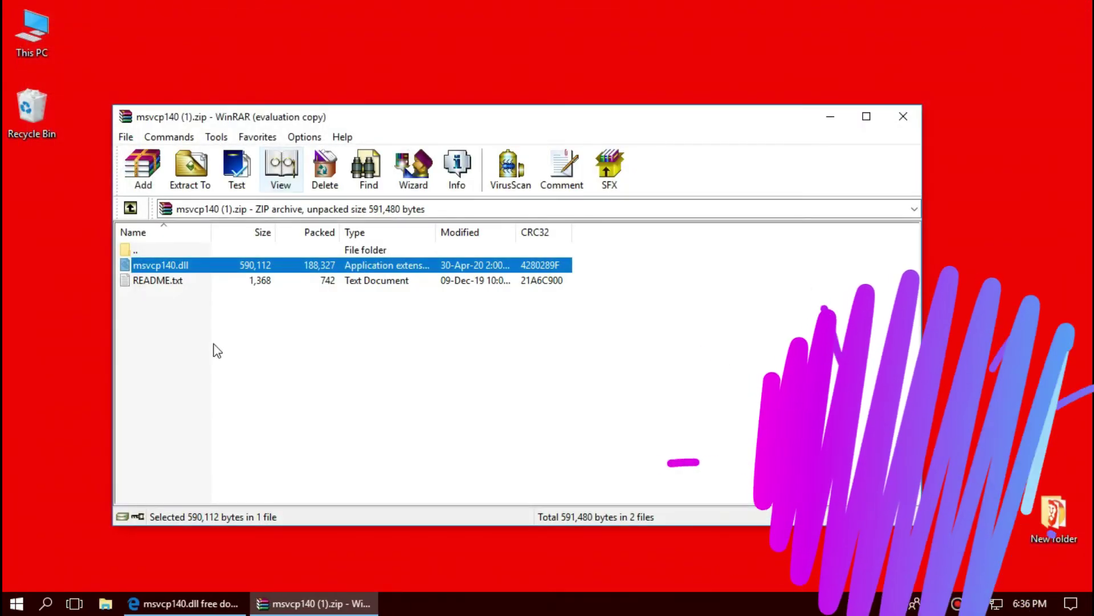
- Browse from This PC through C: and Windows to the SysWOW64 folder
{"action": "double_click", "coordinate": [34, 24]}
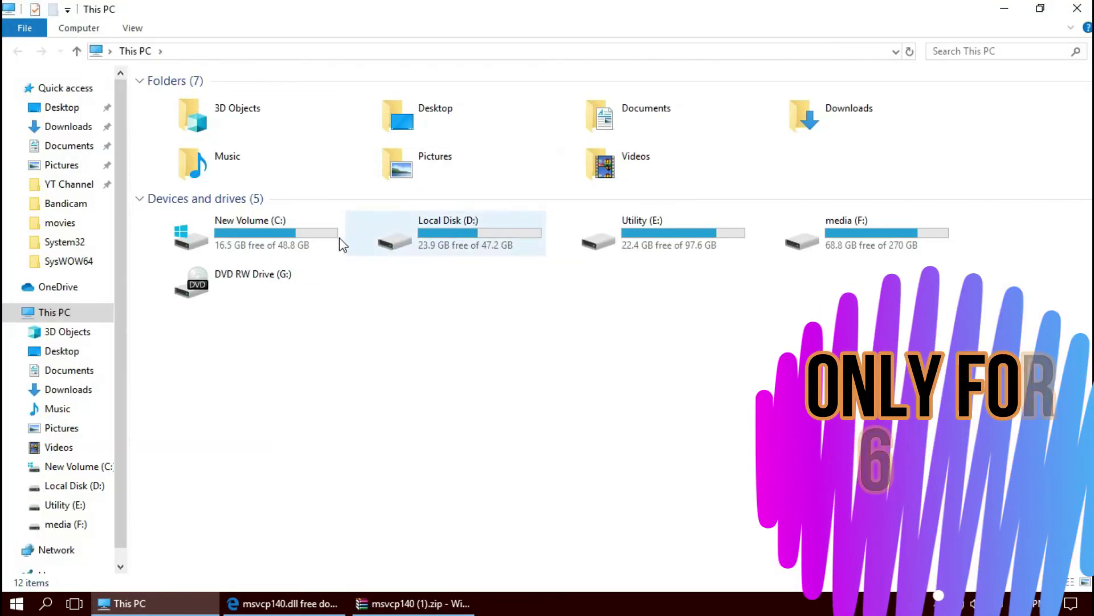
{"action": "double_click", "coordinate": [303, 232]}
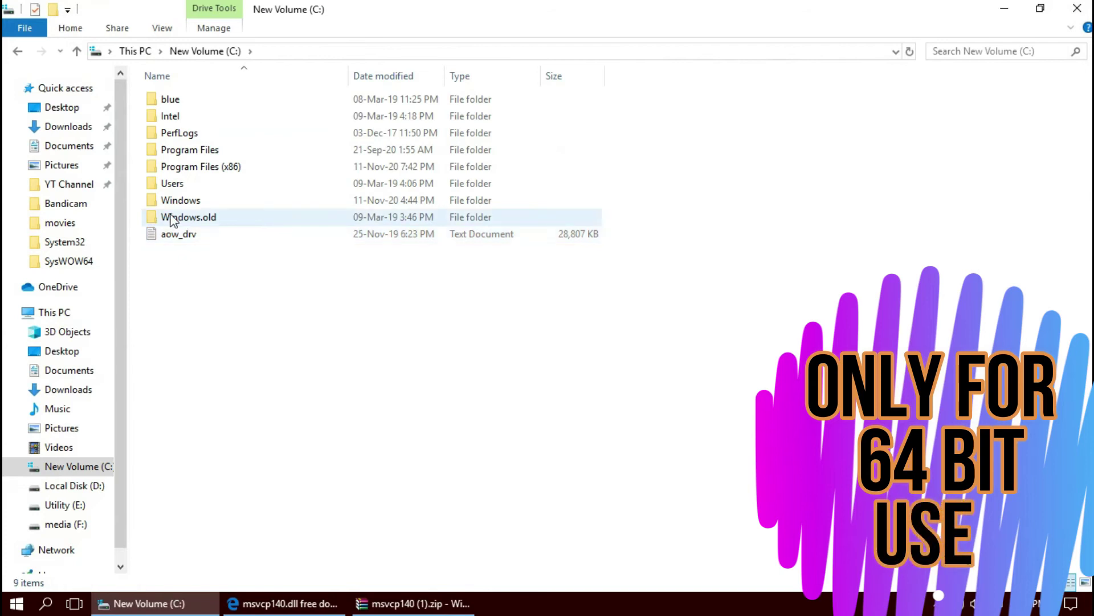
{"action": "double_click", "coordinate": [175, 201]}
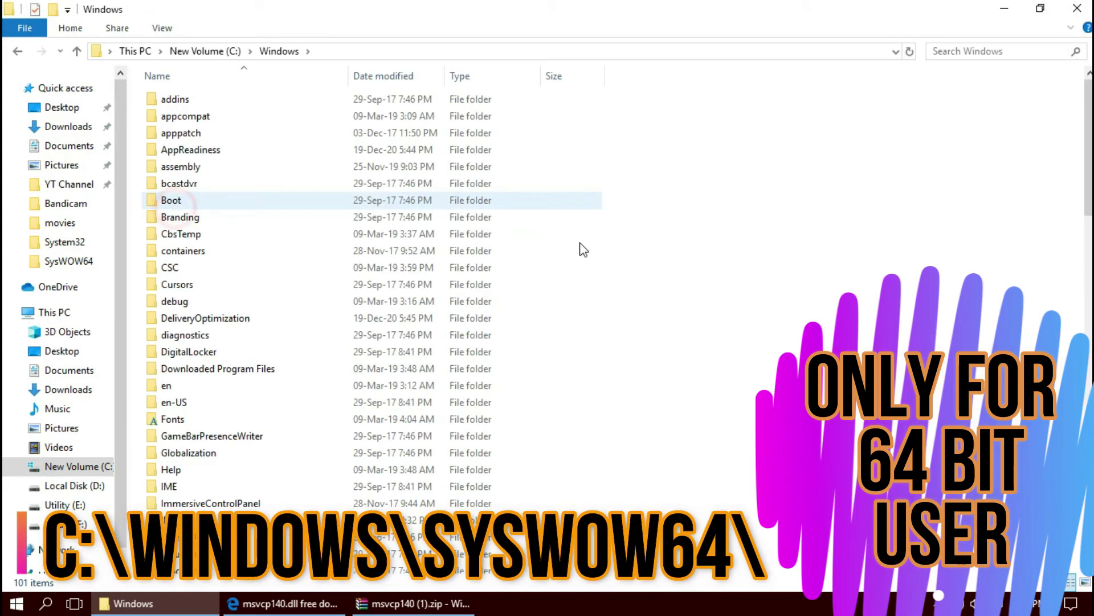
{"action": "scroll", "coordinate": [582, 250], "scroll_direction": "down", "scroll_amount": 19}
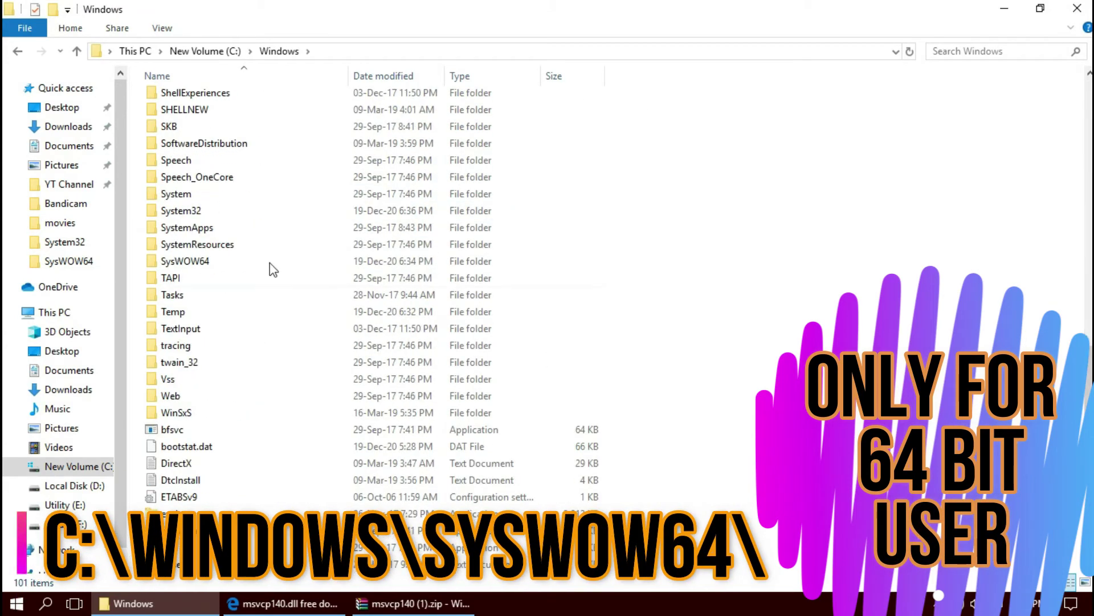
{"action": "left_click", "coordinate": [238, 263]}
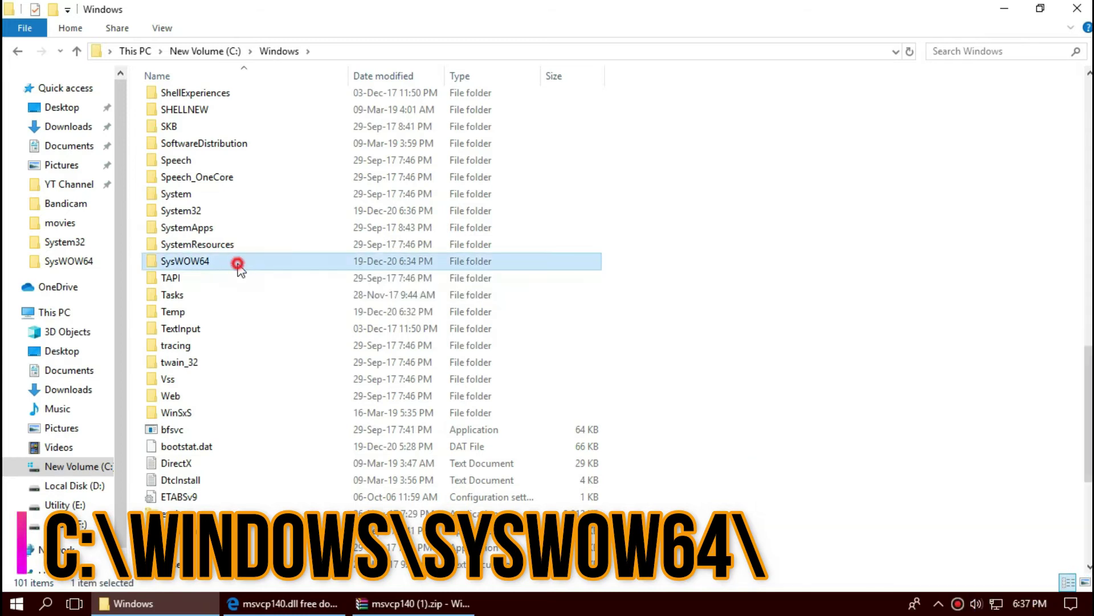
{"action": "double_click", "coordinate": [238, 264]}
- Copy msvcp140.dll from the archive into SysWOW64, replacing the existing file with administrator permission
{"action": "left_click", "coordinate": [428, 603]}
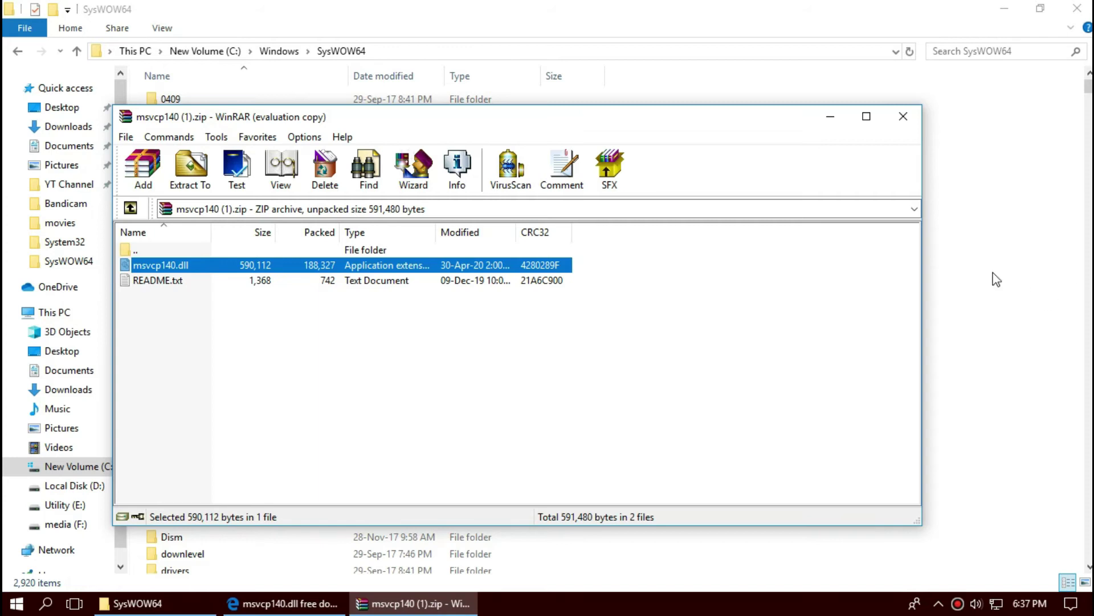
{"action": "left_click", "coordinate": [503, 175]}
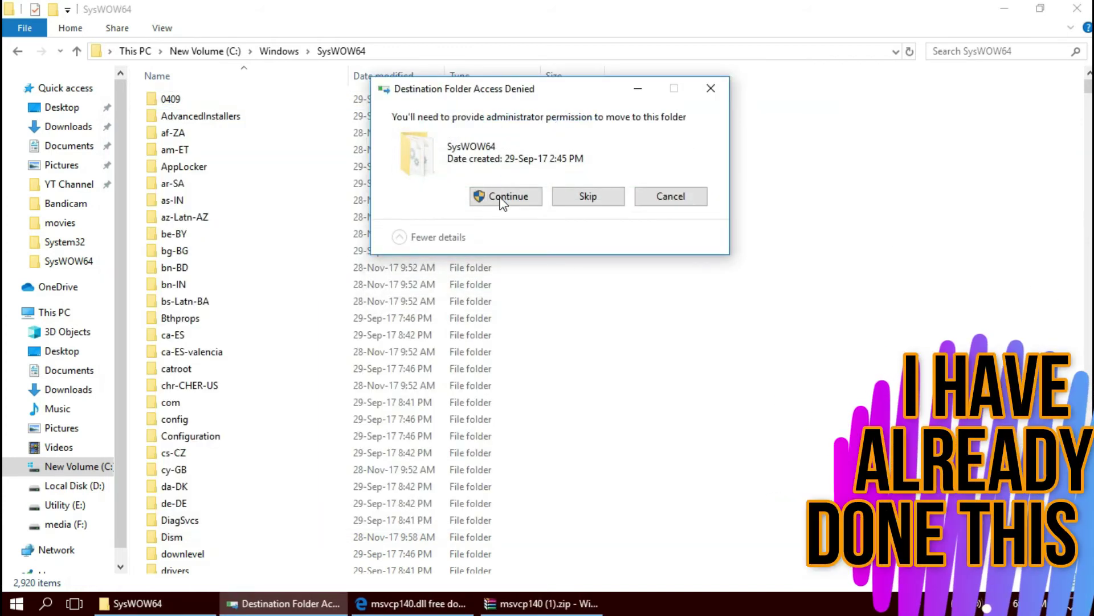
{"action": "left_click", "coordinate": [501, 198]}
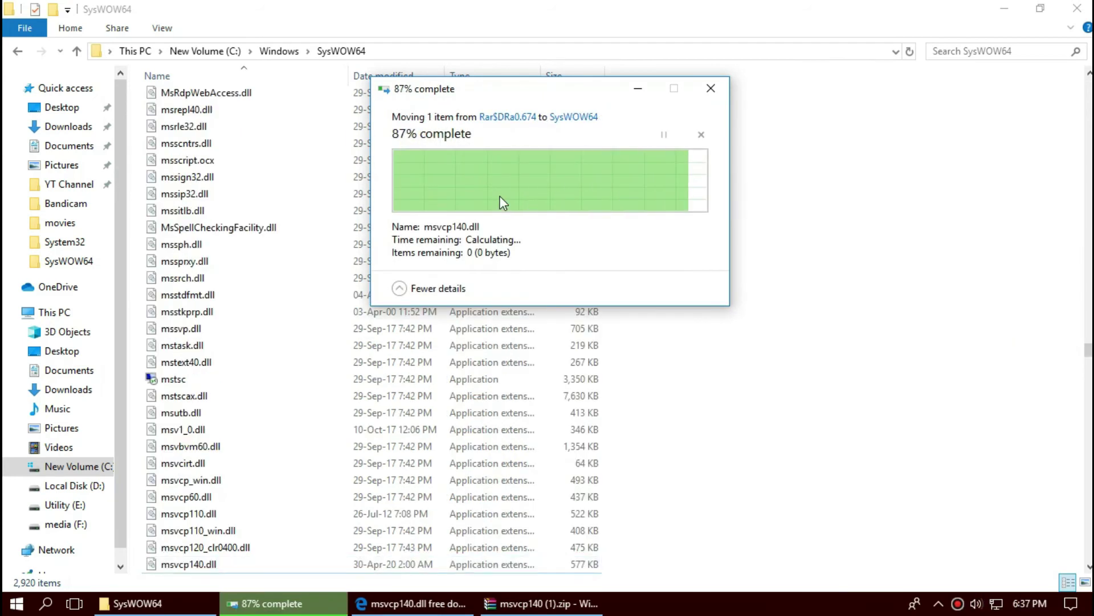
- Search SysWOW64 for msvcp140 to verify the DLL, then close Explorer
{"action": "left_click", "coordinate": [999, 53]}
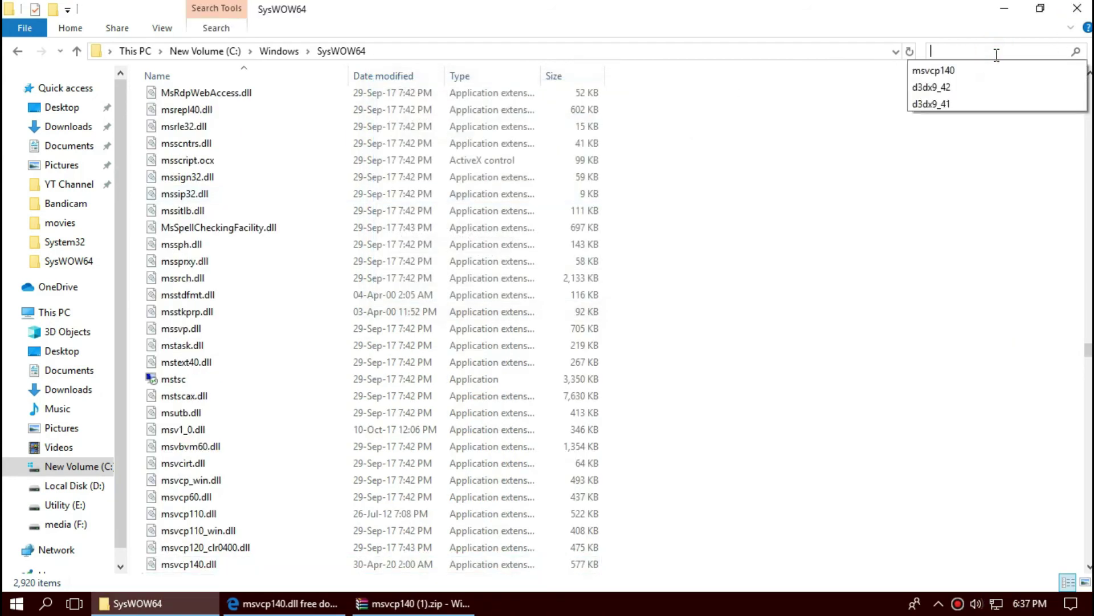
{"action": "left_click", "coordinate": [935, 70]}
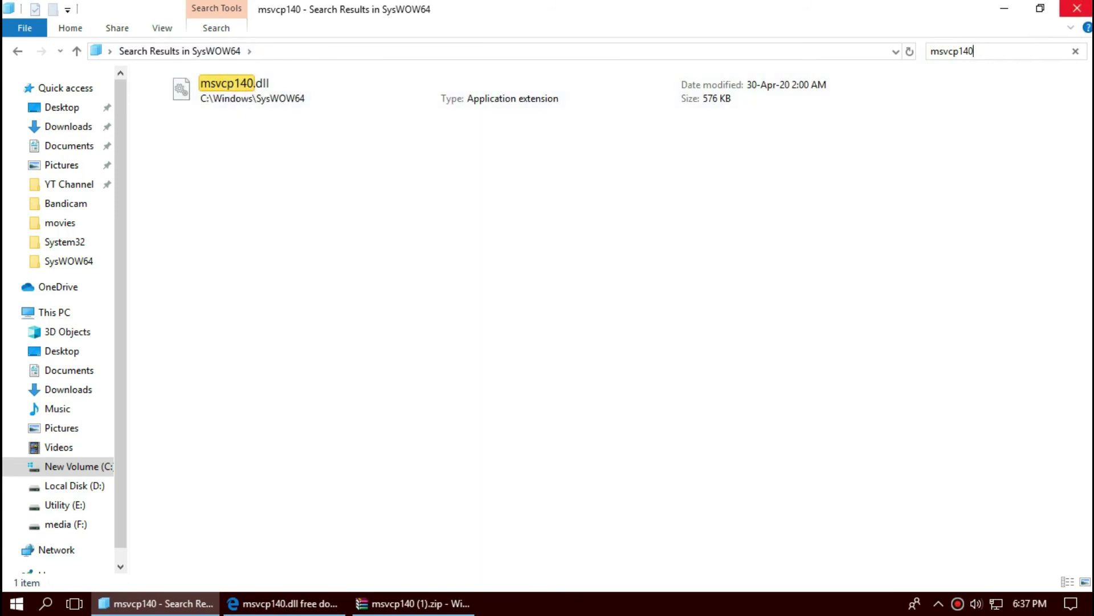
{"action": "left_click", "coordinate": [1077, 8]}
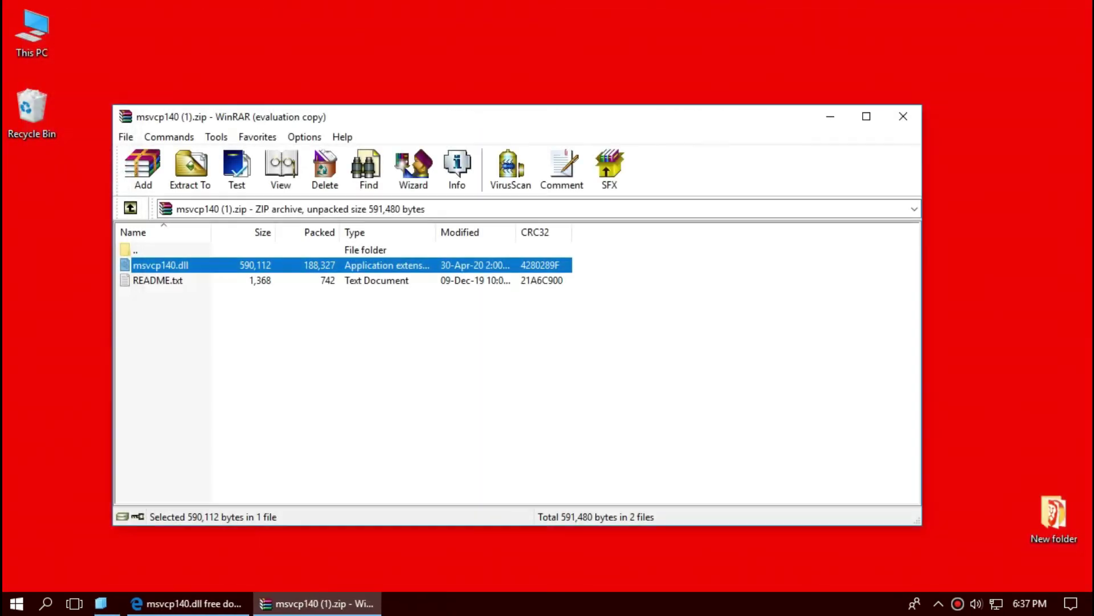
- Minimize WinRAR and bring up the Start menu's power options for restarting
{"action": "left_click", "coordinate": [832, 117]}
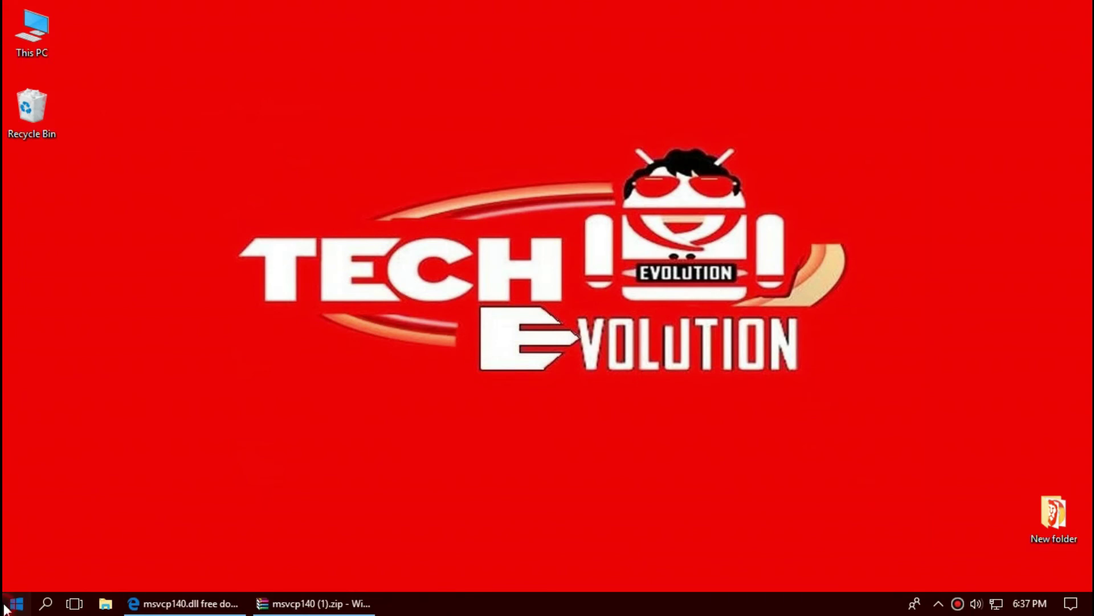
{"action": "left_click", "coordinate": [7, 606]}
{"action": "left_click", "coordinate": [21, 572]}
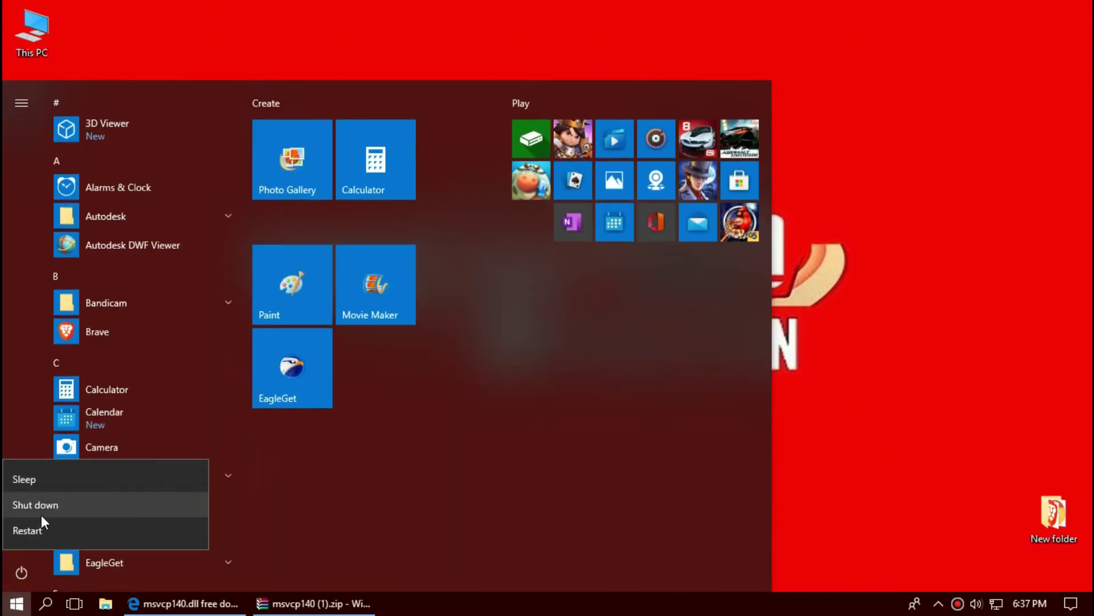